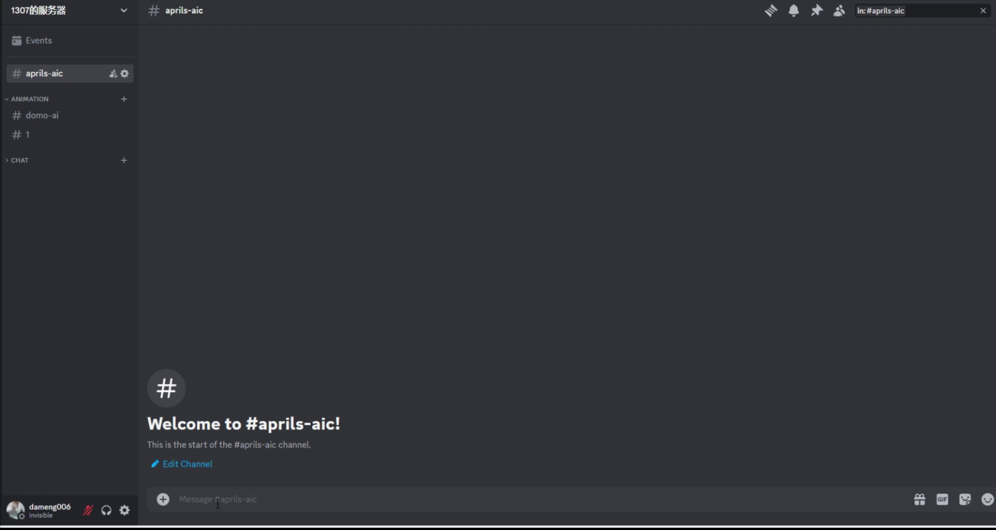
Start a DomoAI /video command with SAMPLE.mp4 as the source video
type("/v")
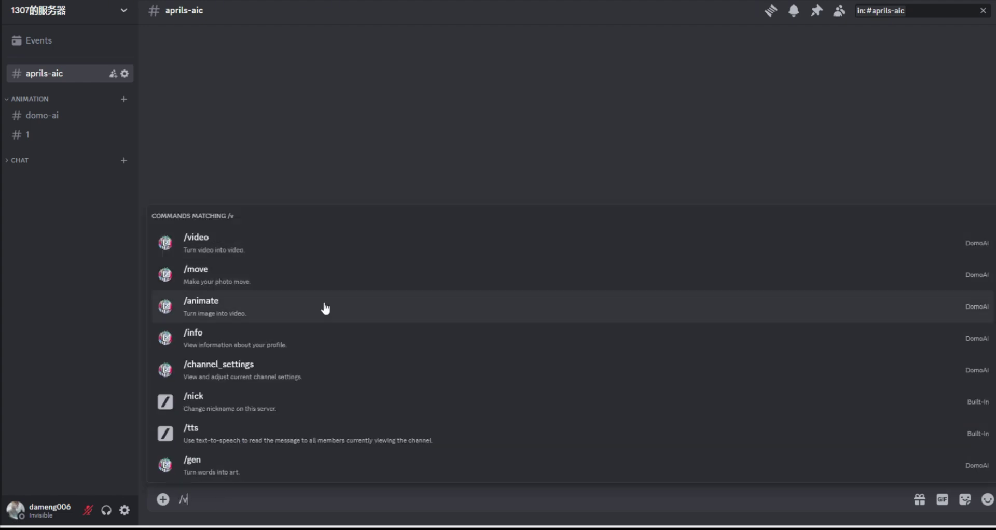
left_click(336, 255)
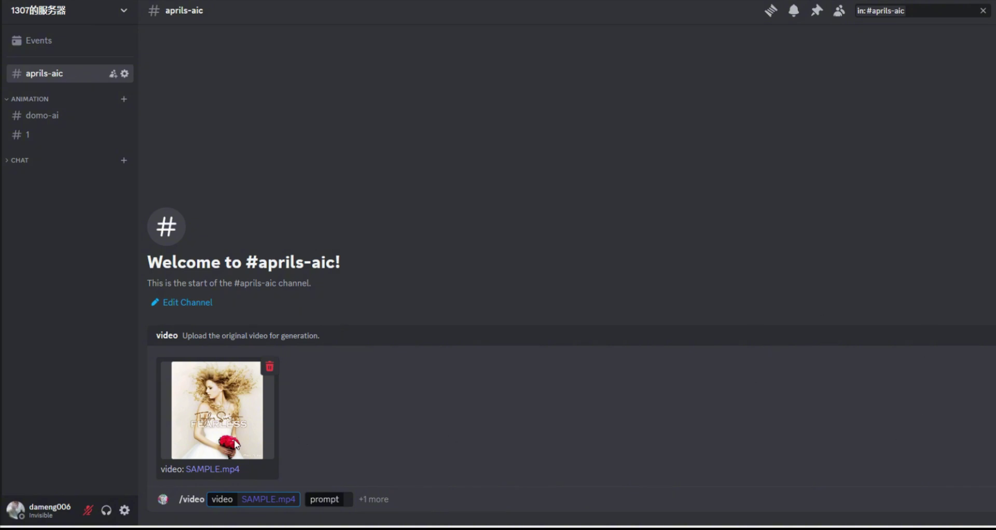
left_click(353, 505)
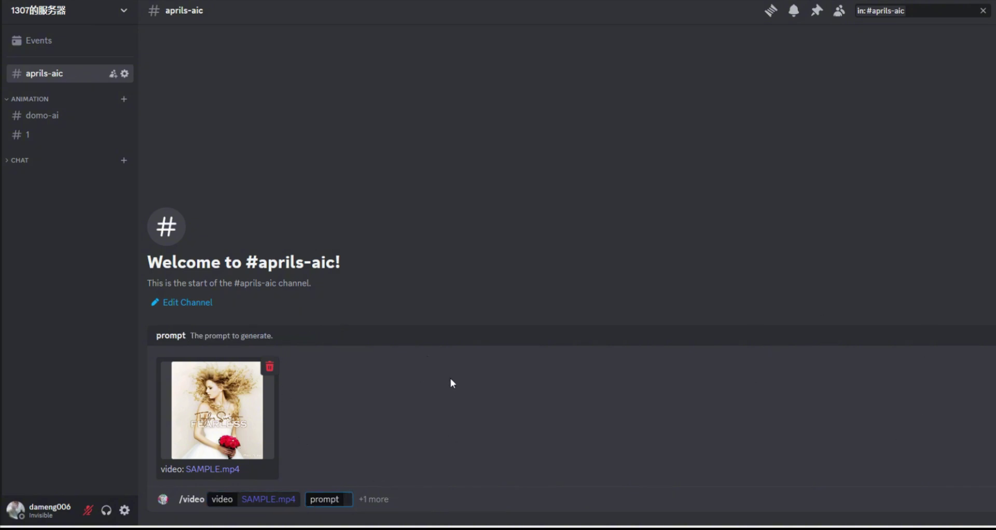
Enter the prompt 'a blonde girl hold a rose'
left_click(421, 500)
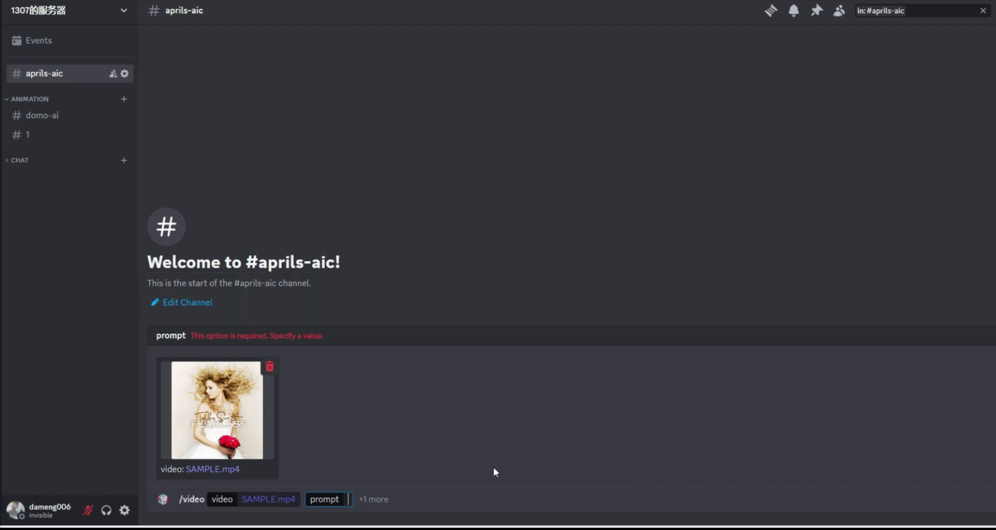
type("a")
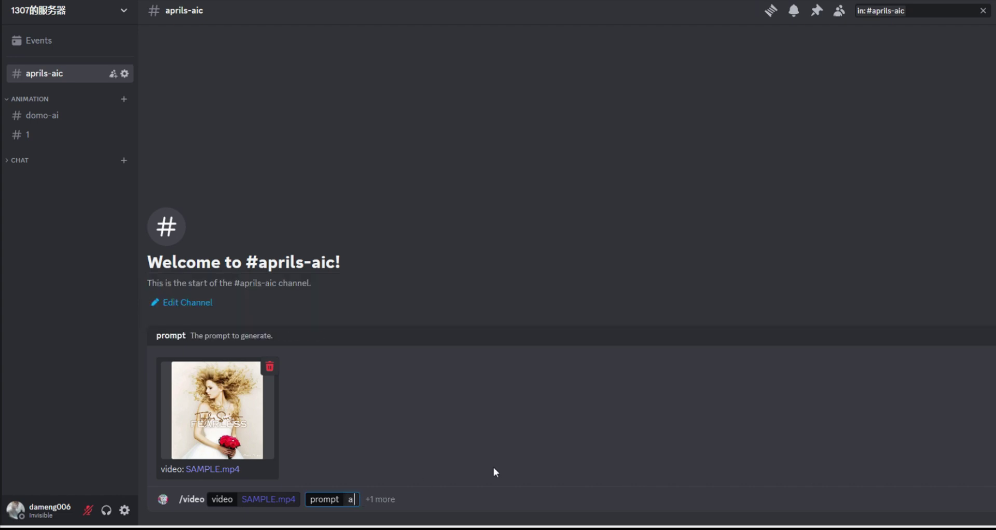
type(" blonde")
type(" gir")
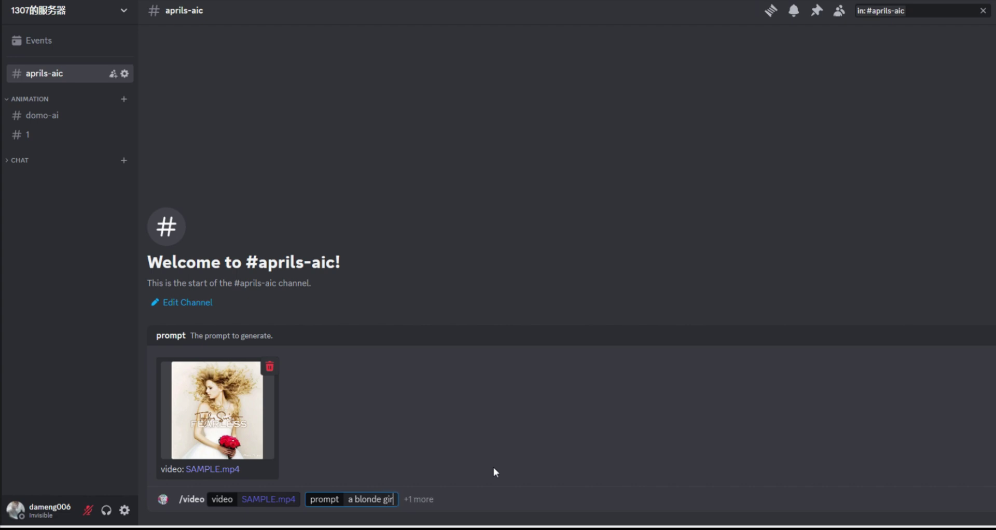
type("l holding")
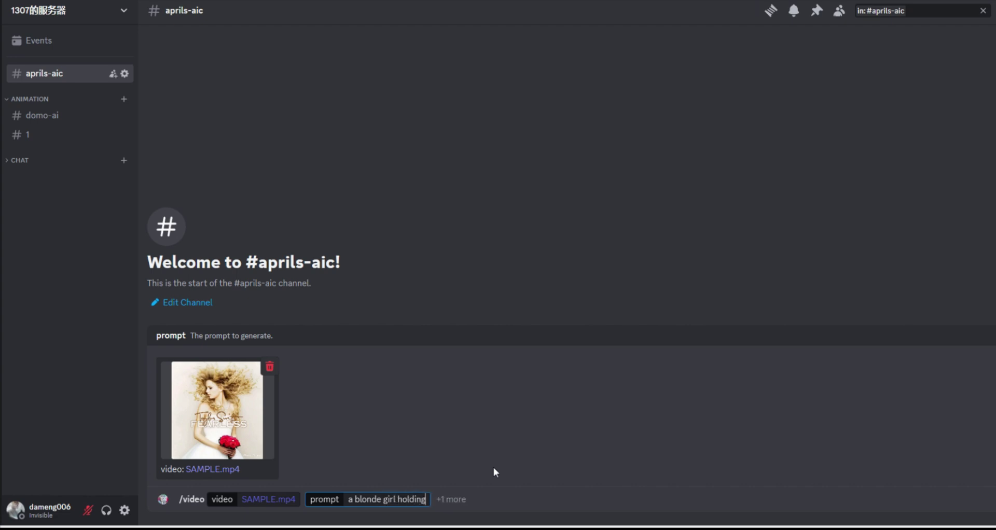
key("BackSpace")
key("BackSpace")
key("BackSpace")
type("a")
type(" bou")
key("BackSpace")
key("BackSpace")
key("BackSpace")
type("rose")
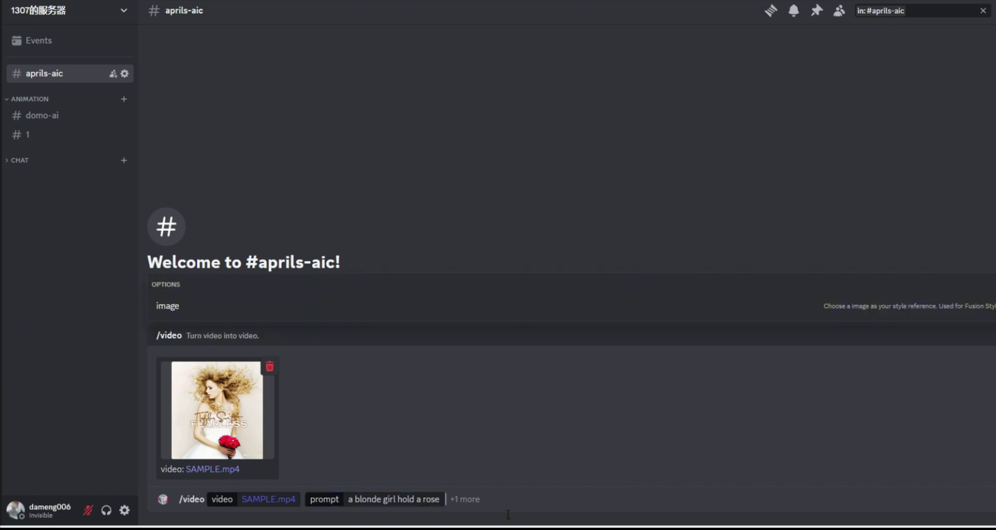
Send the command and choose the 'Anime v6 - Detail anime style 2.0' style
key("Return")
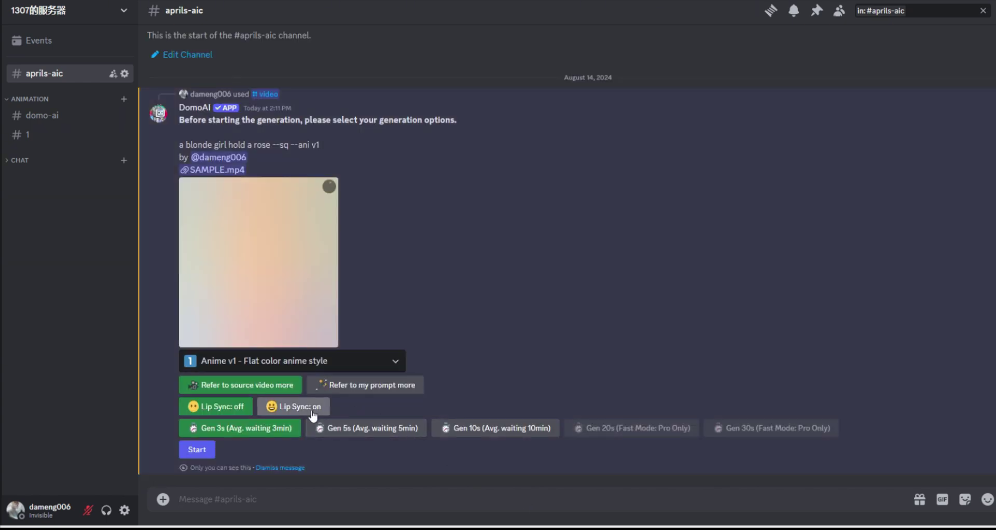
left_click(281, 365)
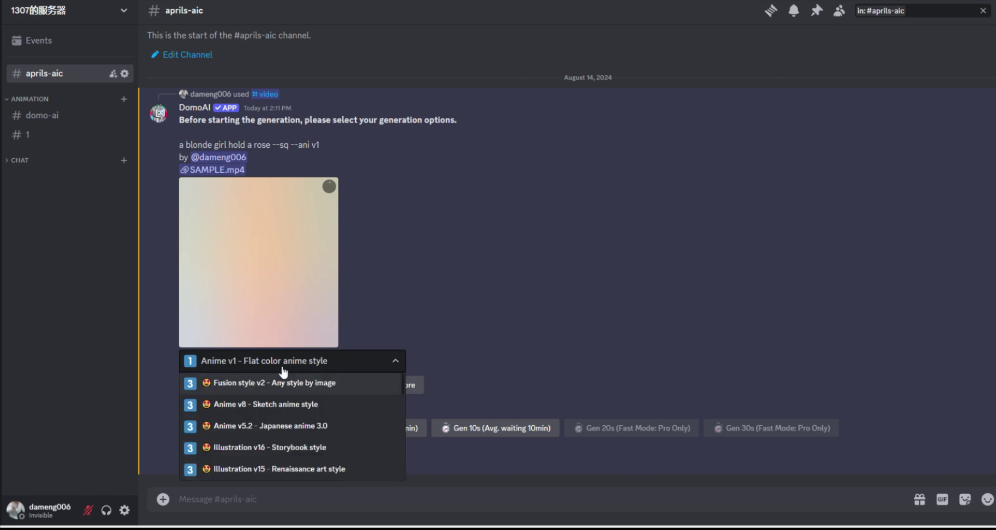
scroll(317, 423, "down", 2)
scroll(315, 424, "down", 4)
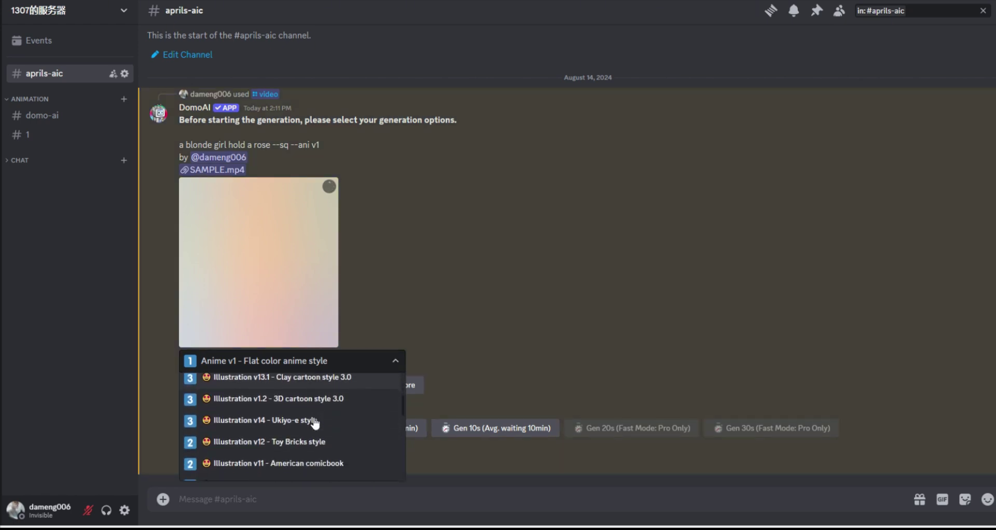
scroll(315, 425, "down", 2)
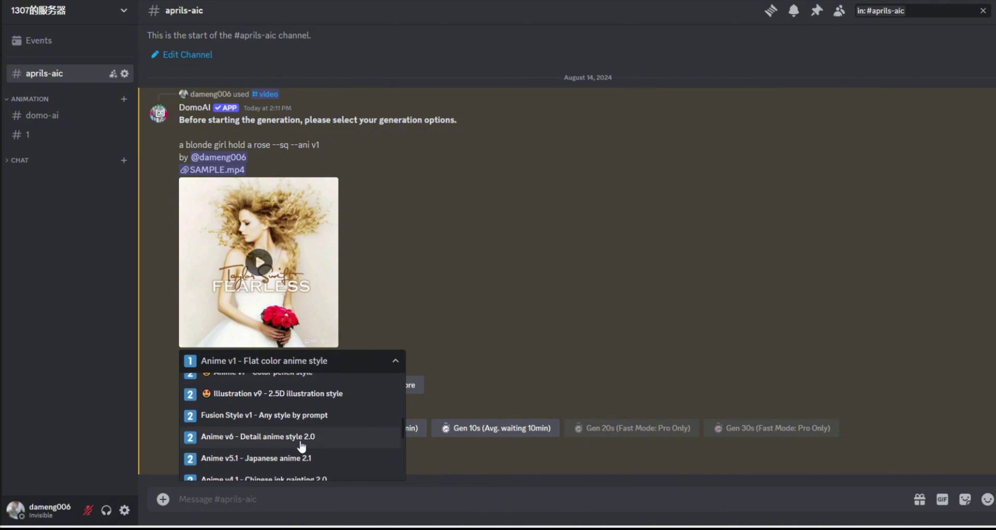
left_click(300, 439)
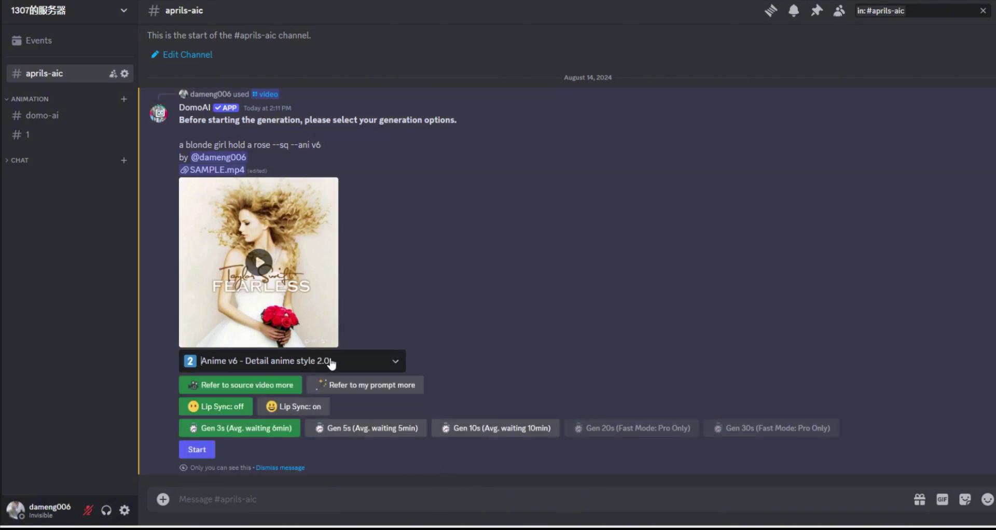
Preview the source video, set a 5-second length and start the generation
left_click(258, 263)
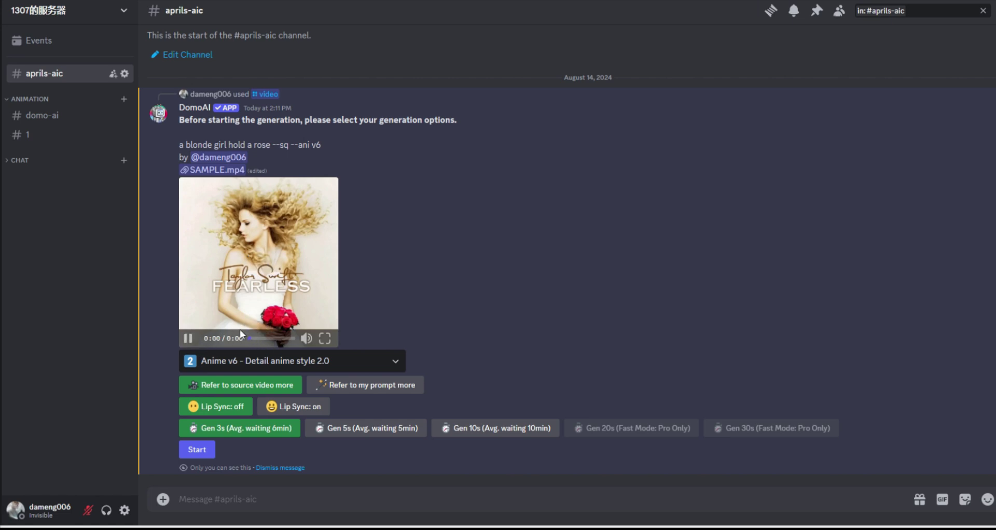
left_click(188, 338)
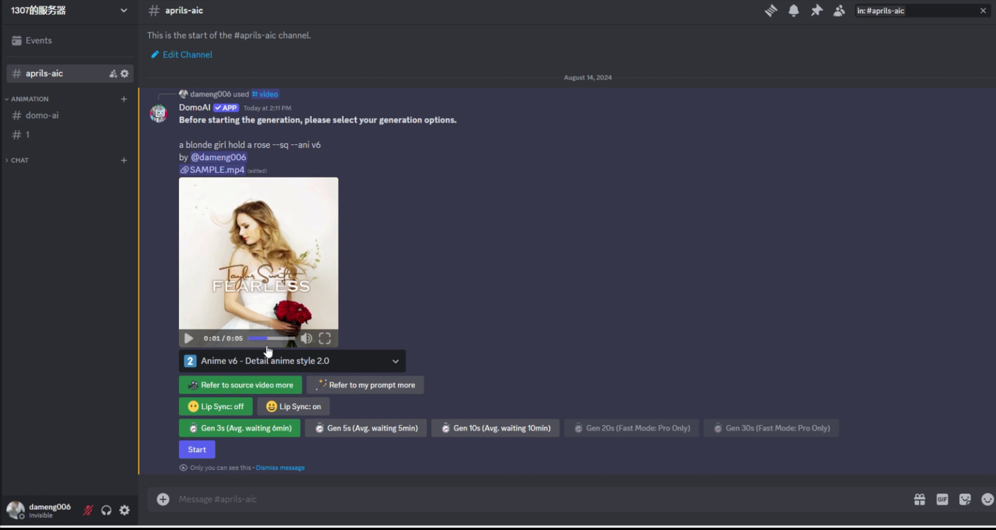
left_click(382, 430)
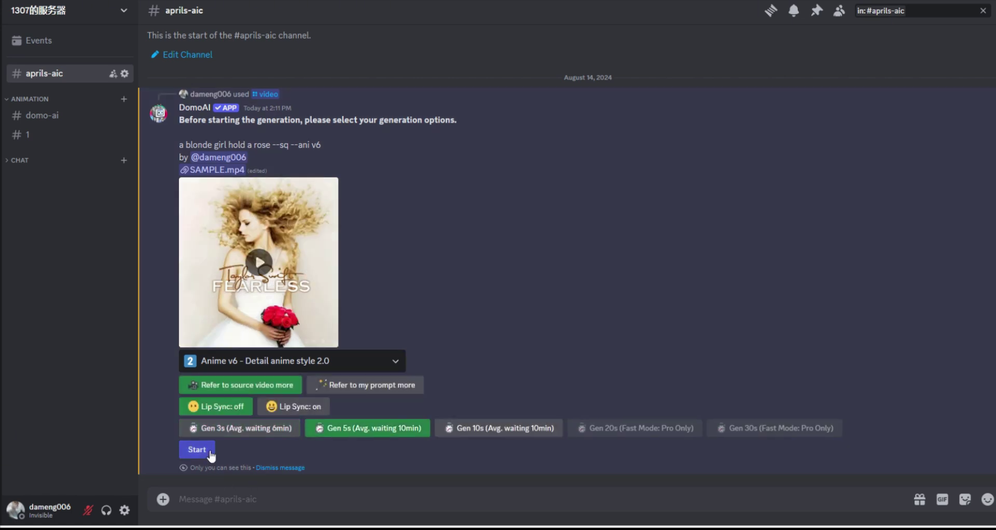
left_click(211, 452)
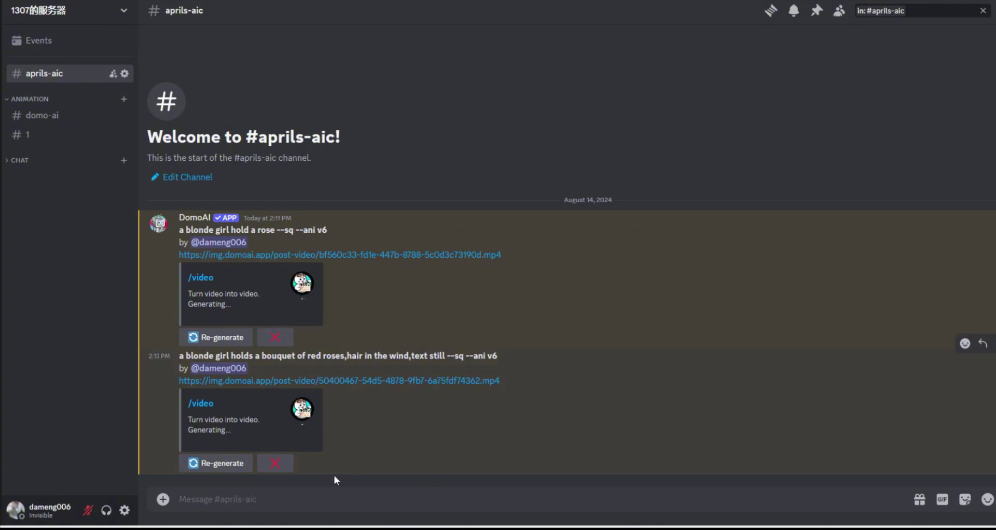
Draft a second /video command with SAMPLE.mp4 and the prompt 'blonde girl holds a bouquet of red roses, hair in the wind, text still at foreground'
type("/")
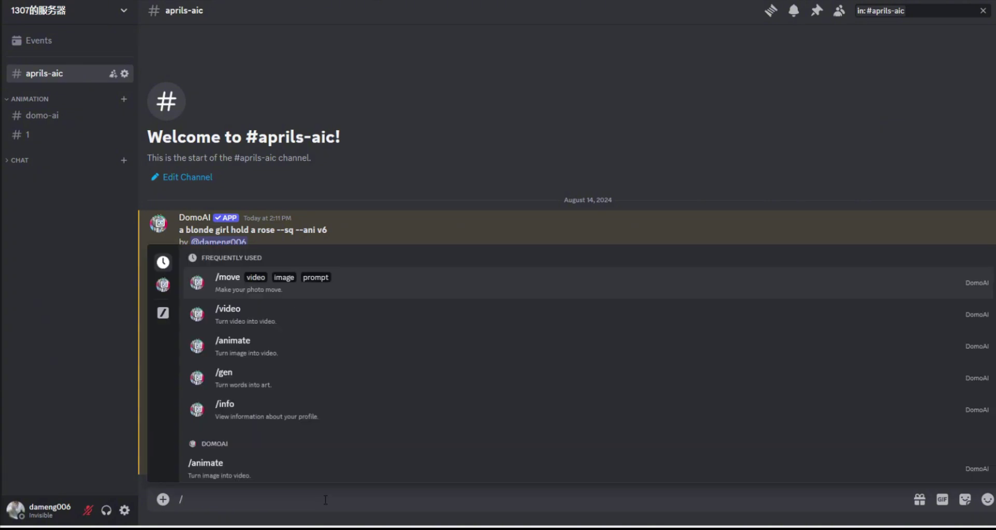
left_click(378, 322)
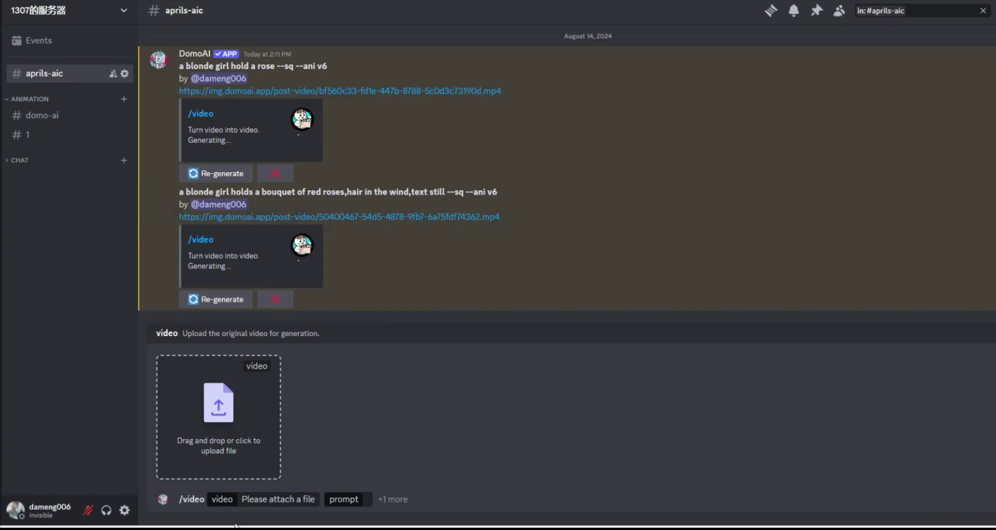
left_click(215, 413)
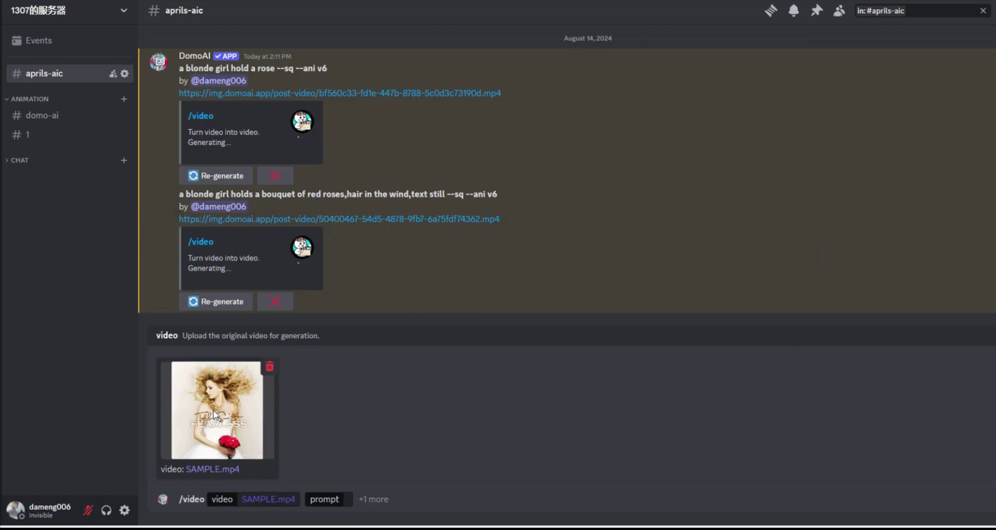
left_click(357, 501)
type("a b")
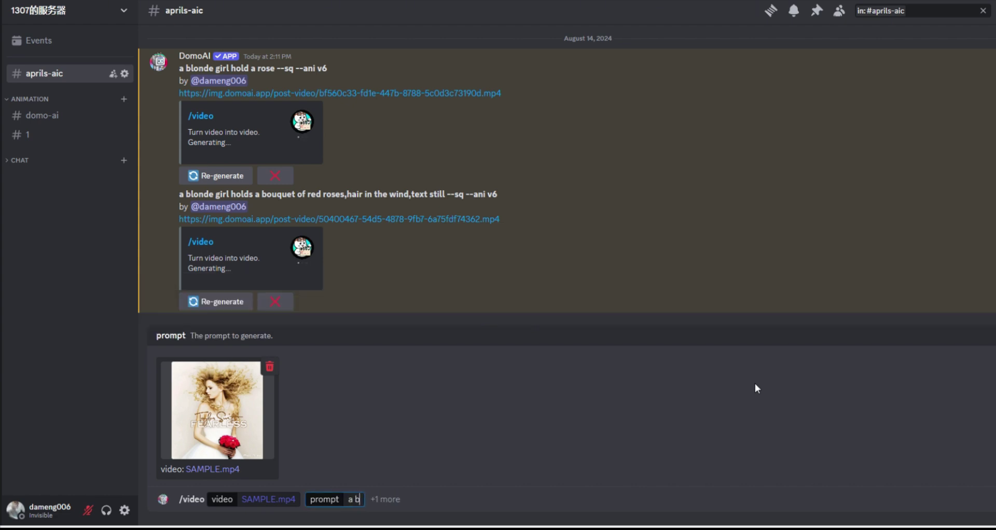
type("londe")
type(" girl holds a bou")
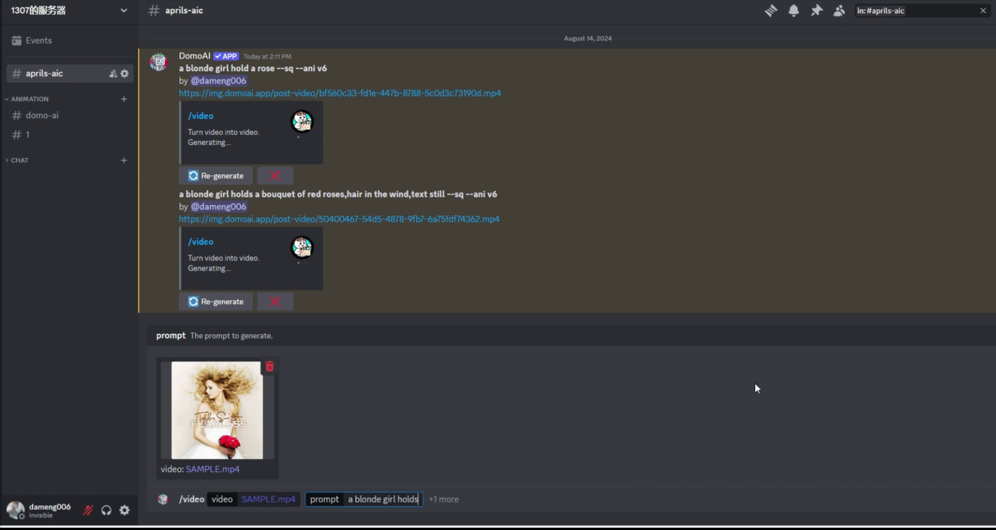
type("quet o")
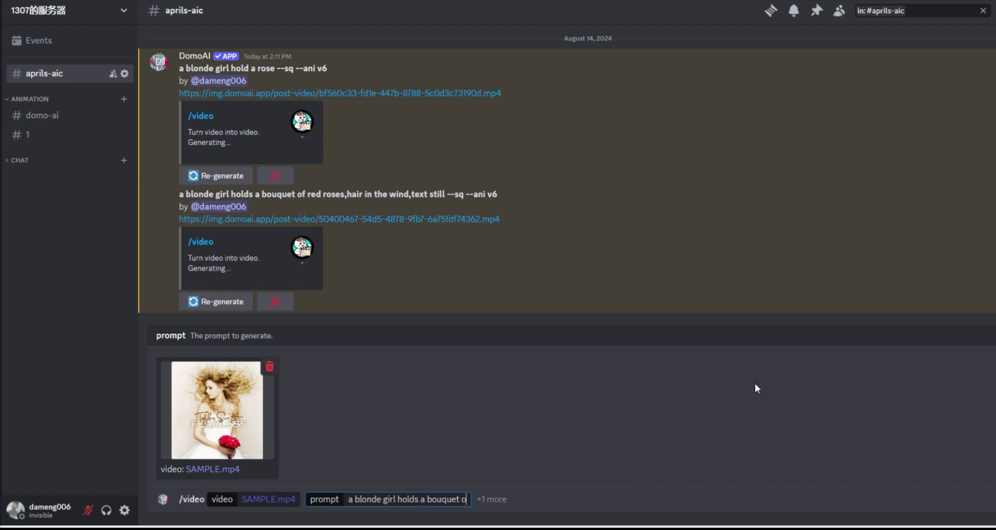
type("f red roses,hair in t")
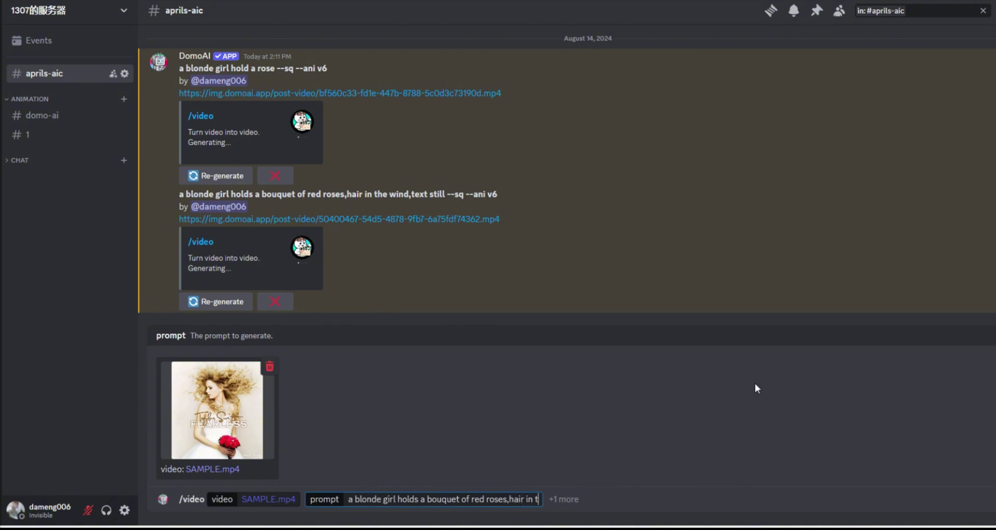
type("he wind,te")
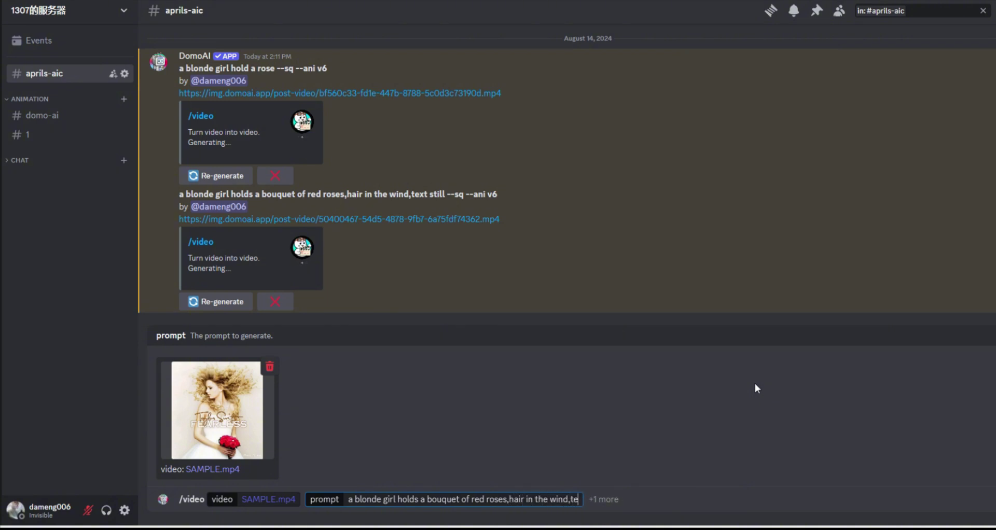
type("xt still at fore")
type("ground,")
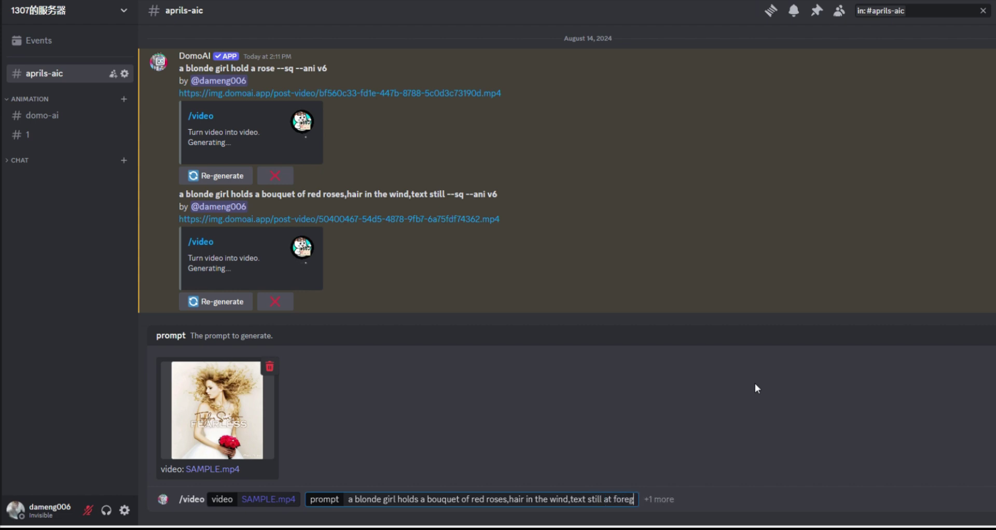
Send the red-roses command, pick 'Anime v6 - Detail anime style 2.0' and start generating
key("Return")
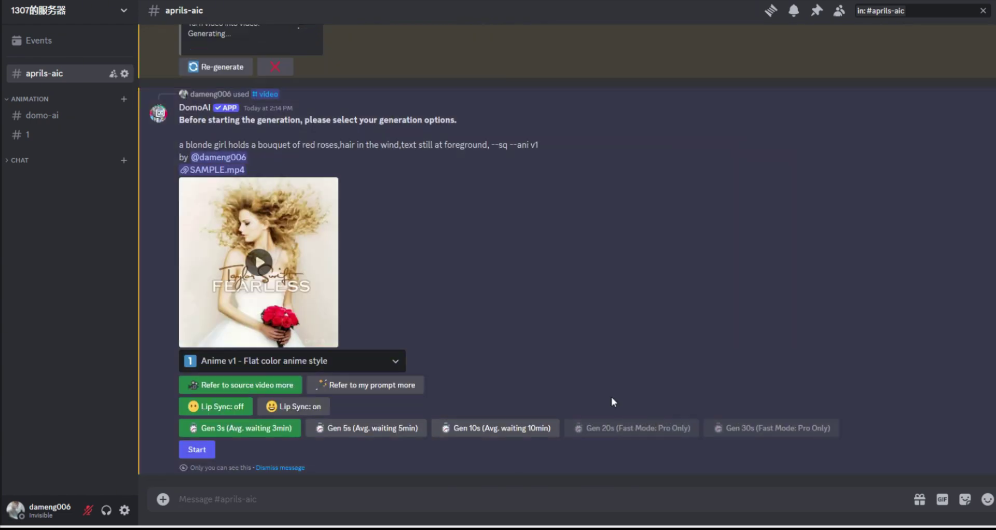
left_click(376, 368)
scroll(306, 446, "down", 10)
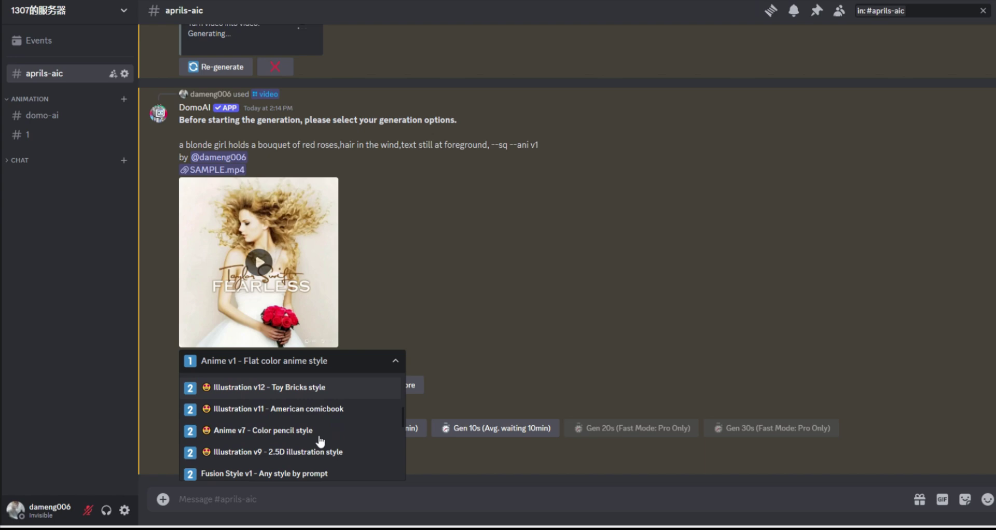
scroll(306, 456, "down", 1)
left_click(306, 449)
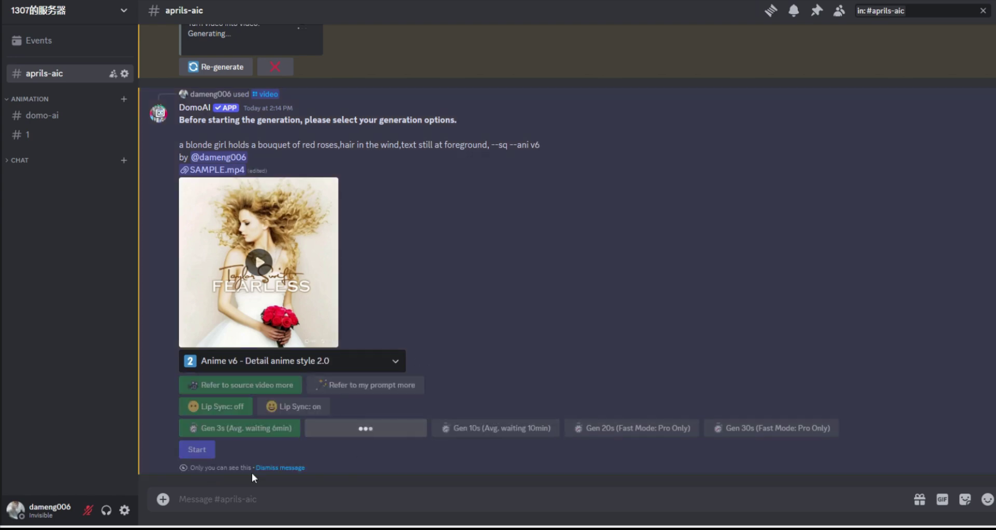
left_click(198, 452)
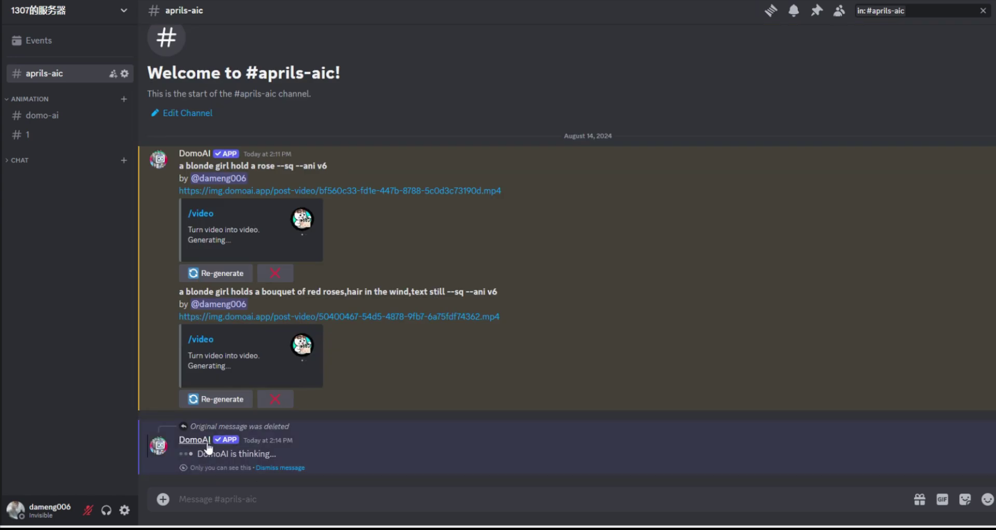
Switch to #domo-ai and discard the pending /video command
left_click(42, 115)
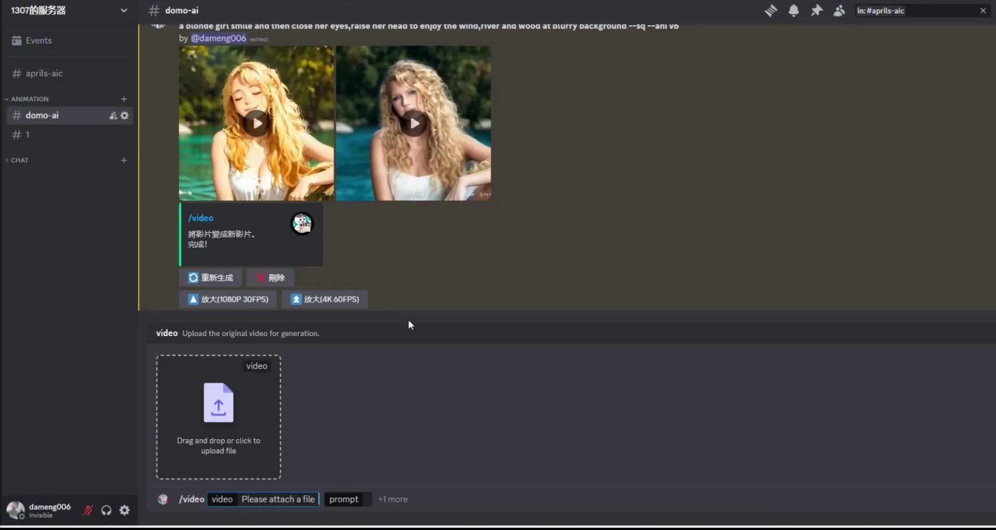
scroll(409, 324, "up", 3)
key("Tab")
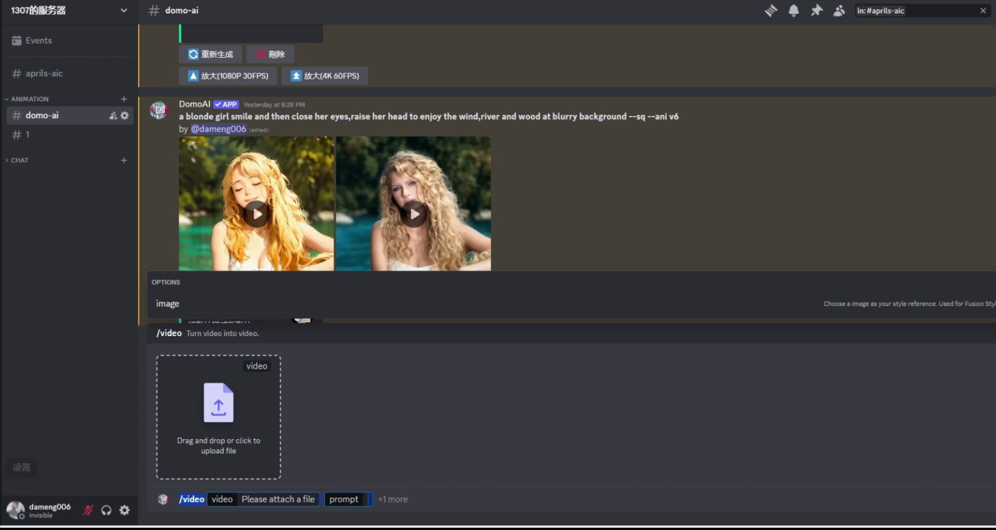
key("Escape")
Browse older DomoAI results, then return to #aprils-aic to see the finished rose post
scroll(272, 347, "up", 5)
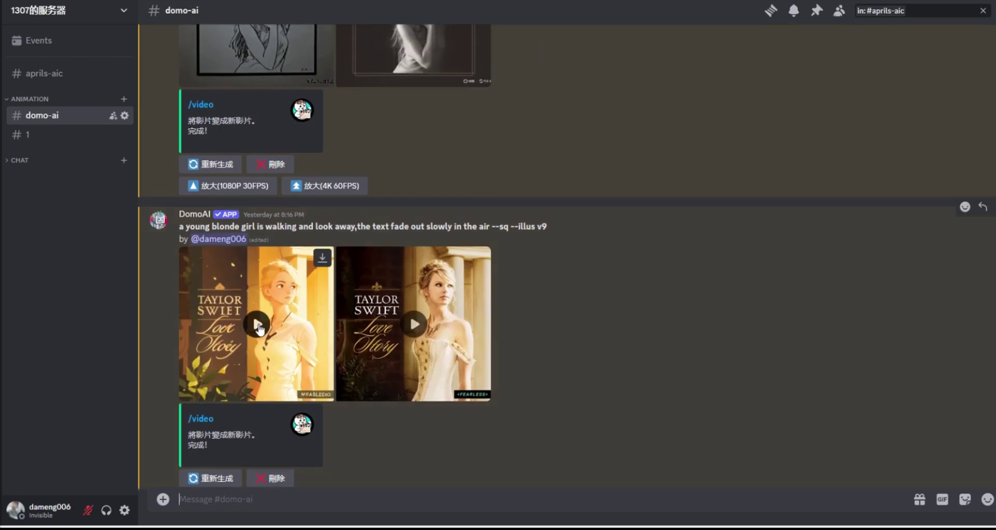
scroll(283, 332, "up", 10)
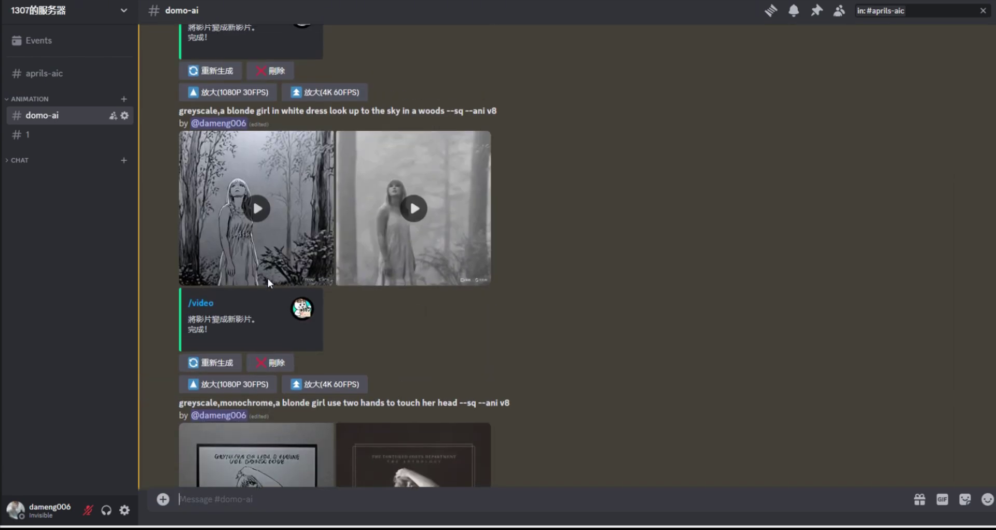
scroll(267, 279, "up", 5)
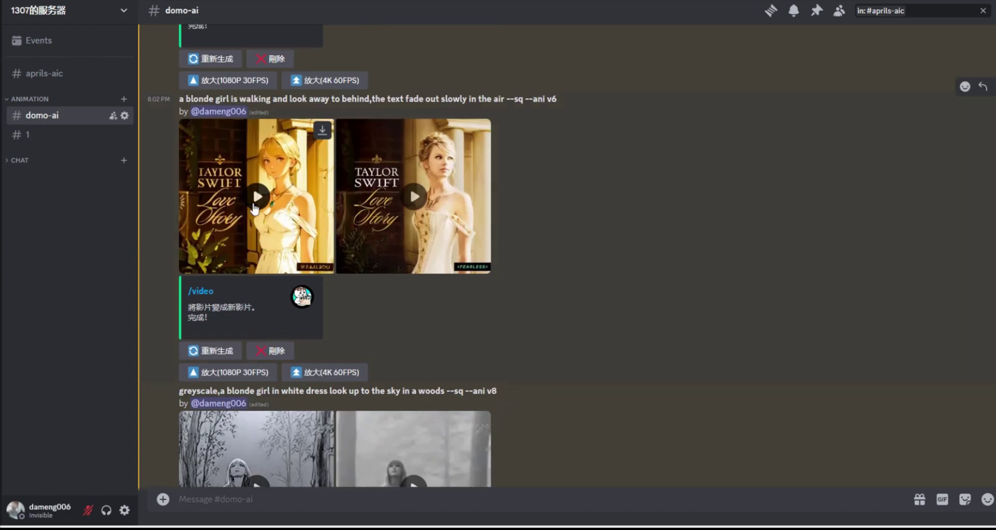
scroll(257, 217, "up", 12)
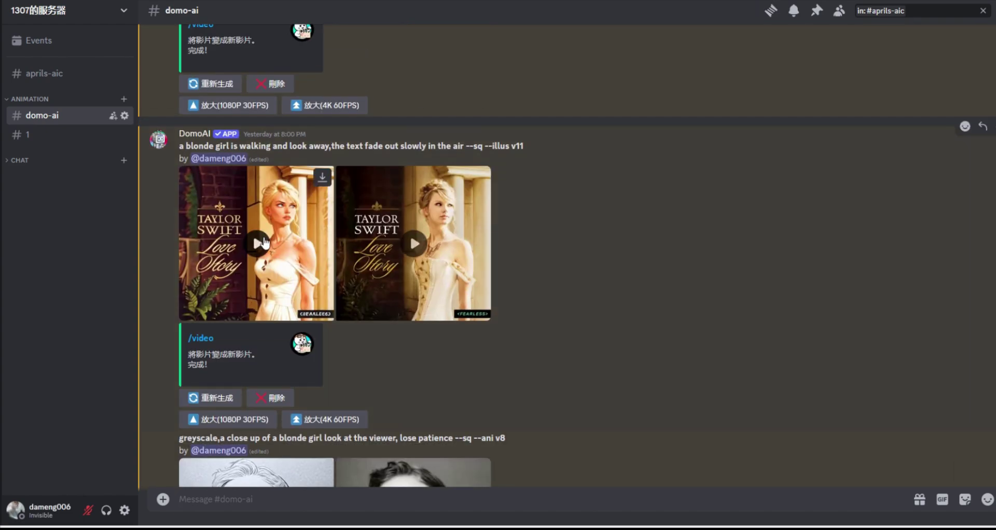
scroll(264, 246, "down", 20)
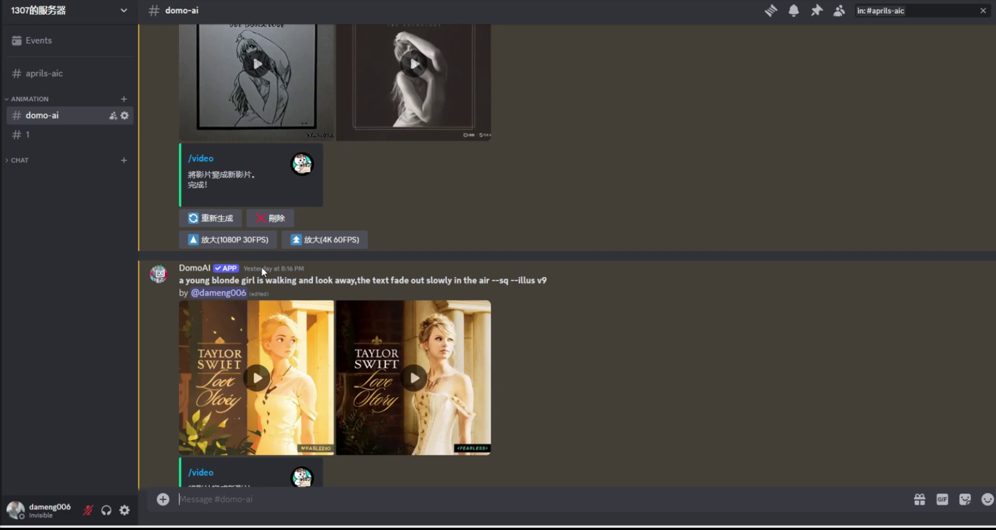
key("alt+Up")
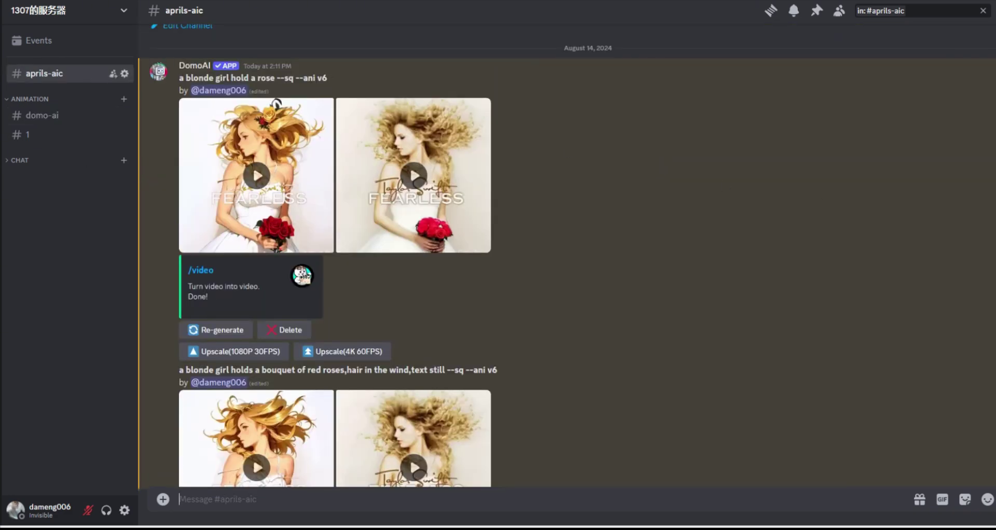
scroll(401, 251, "down", 8)
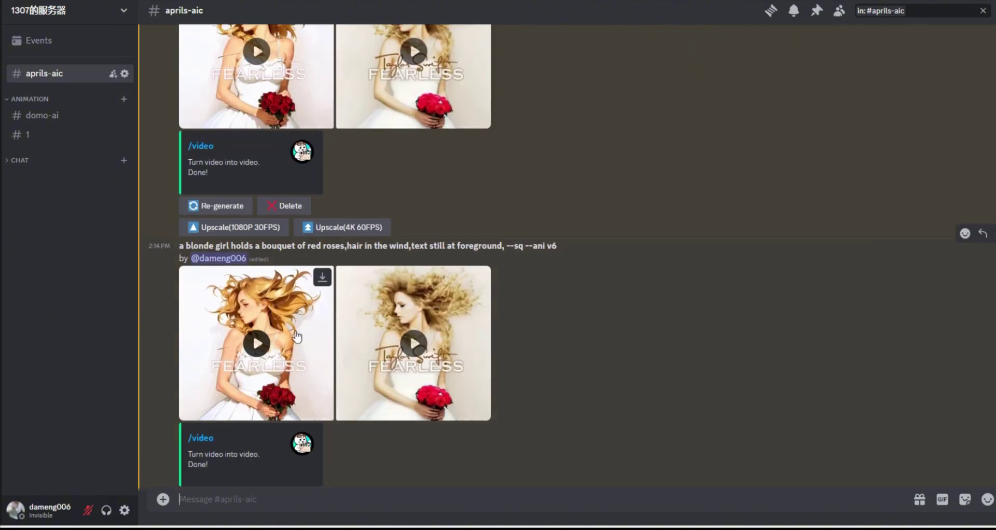
scroll(297, 337, "up", 8)
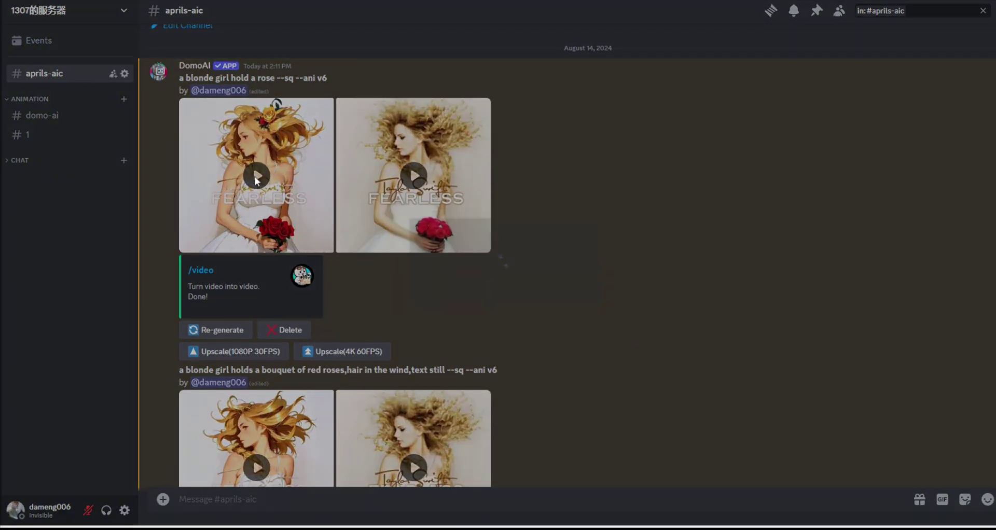
left_click(255, 179)
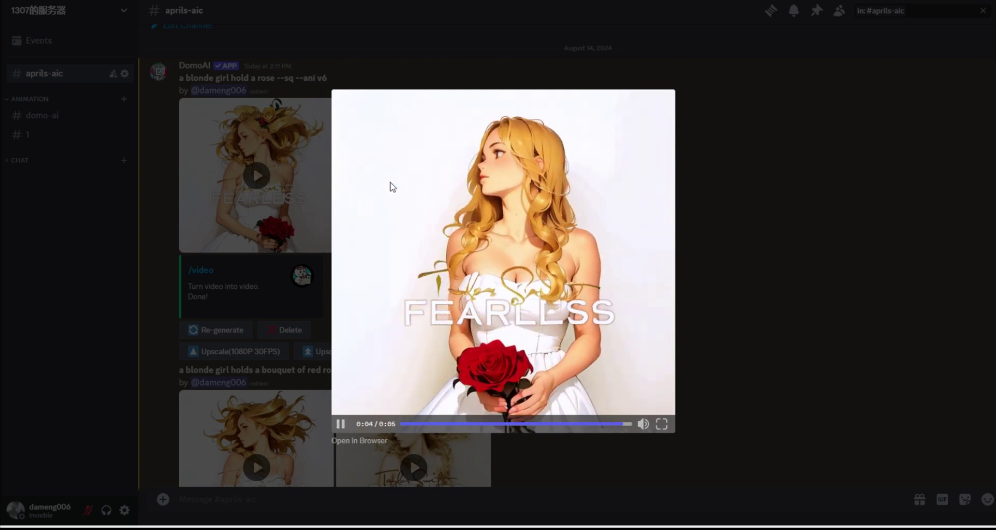
left_click(340, 425)
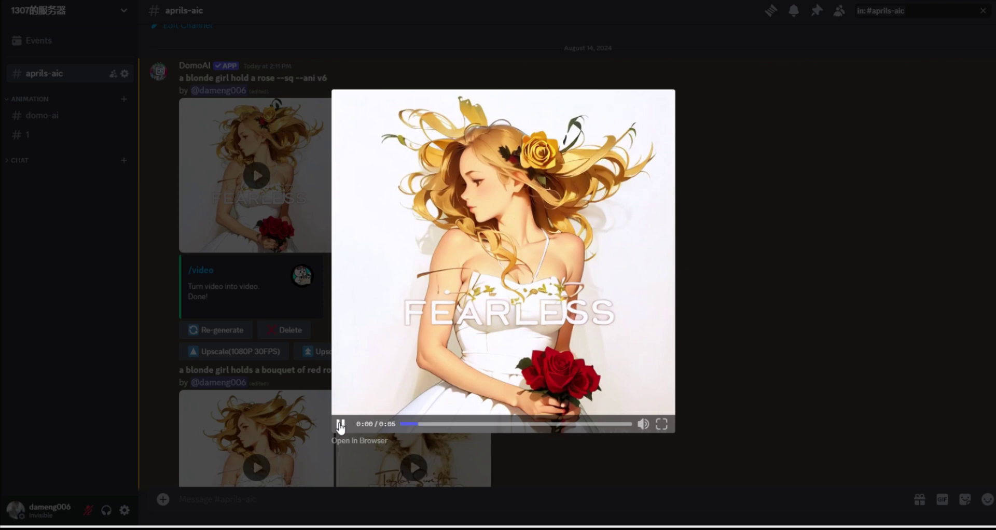
left_click(814, 272)
scroll(595, 374, "down", 4)
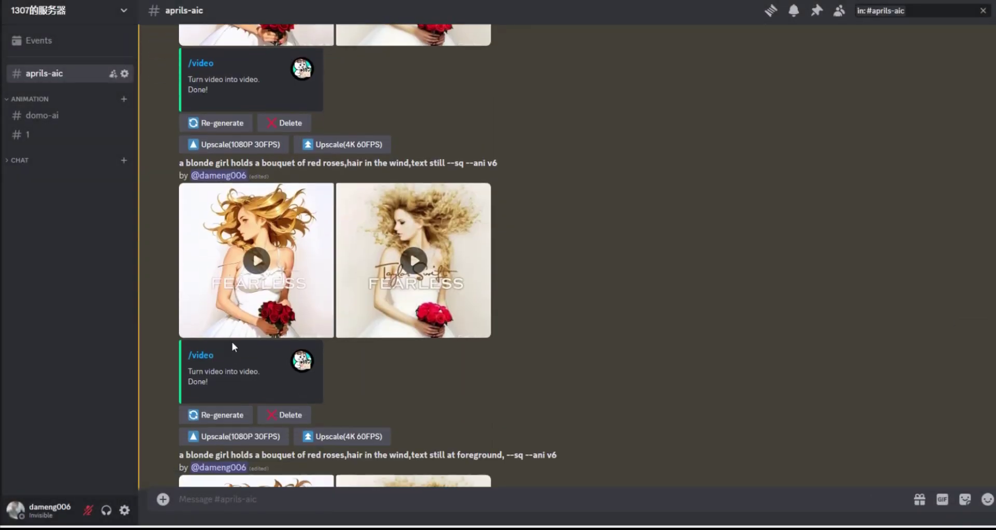
left_click(256, 256)
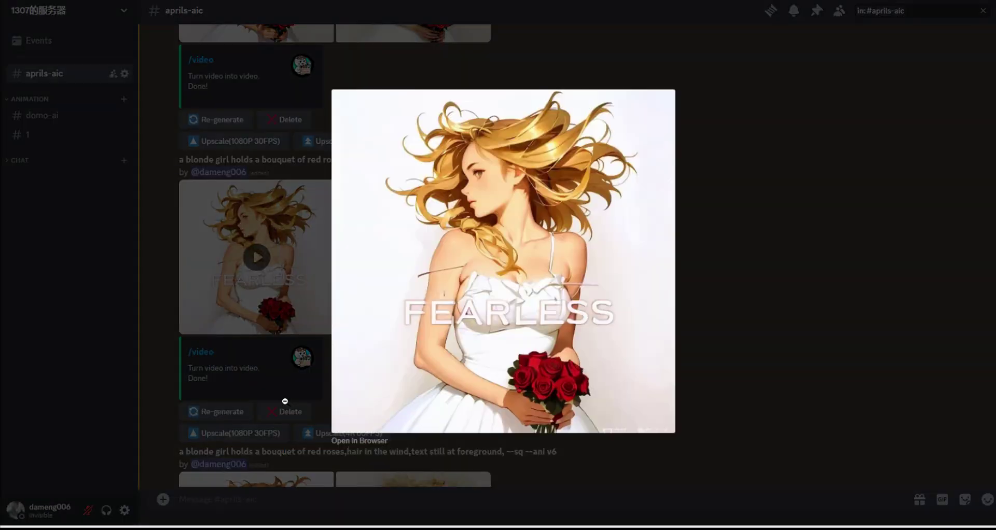
left_click(345, 429)
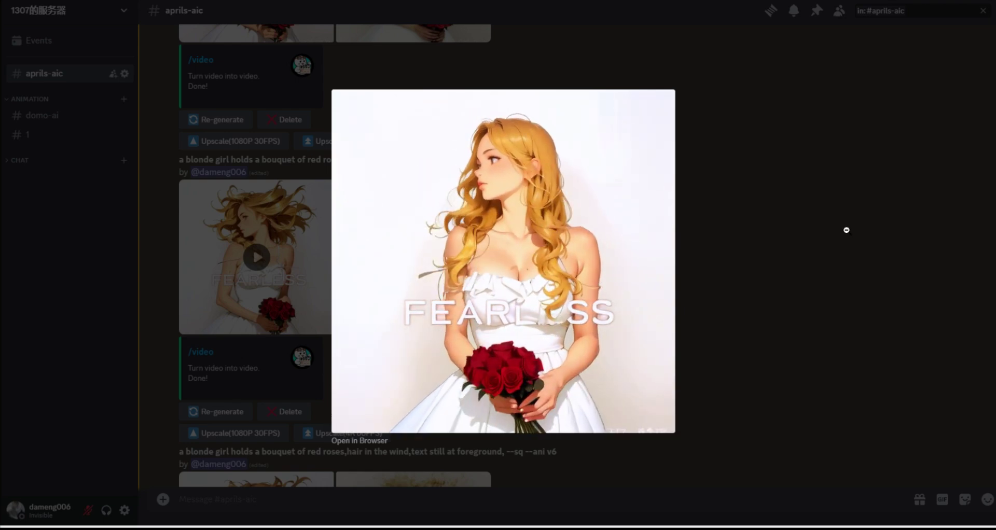
left_click(845, 230)
scroll(407, 349, "down", 2)
scroll(407, 349, "down", 3)
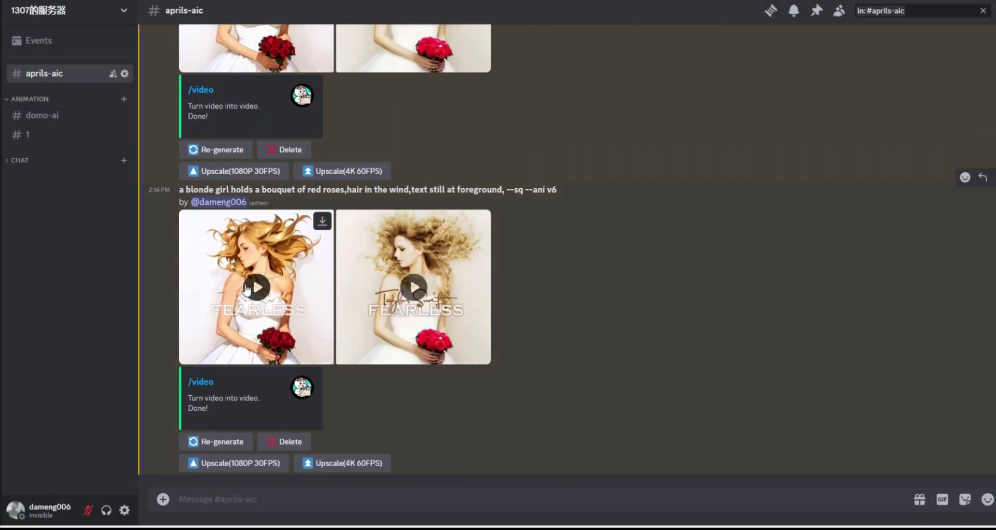
left_click(248, 285)
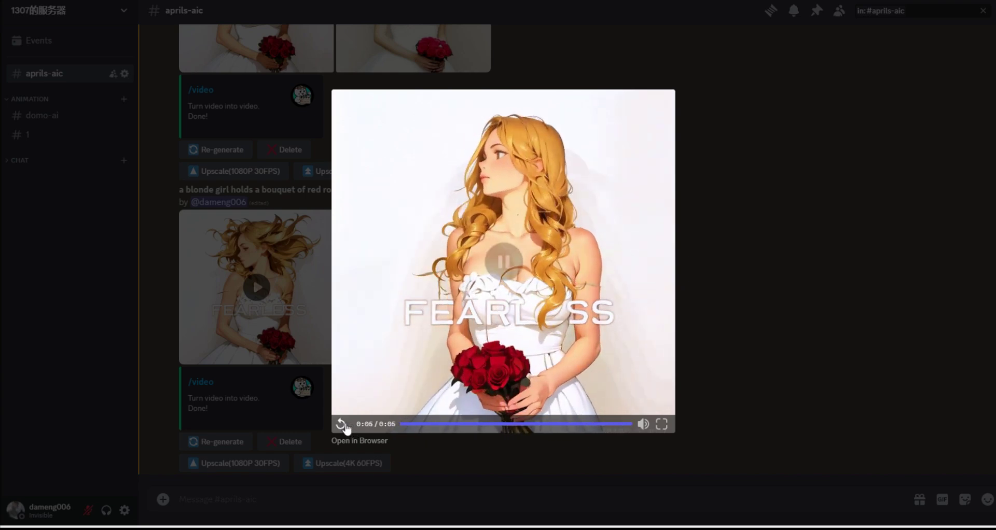
left_click(341, 425)
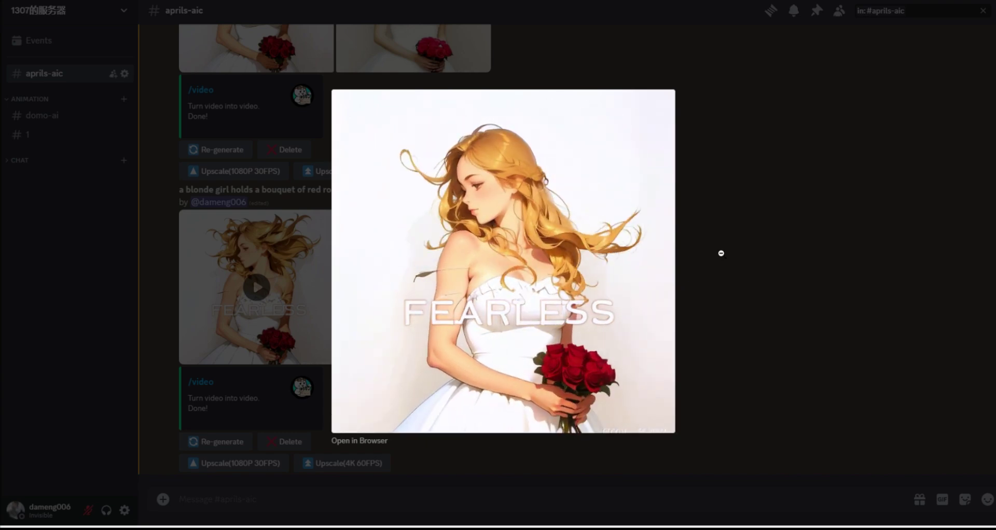
left_click(721, 253)
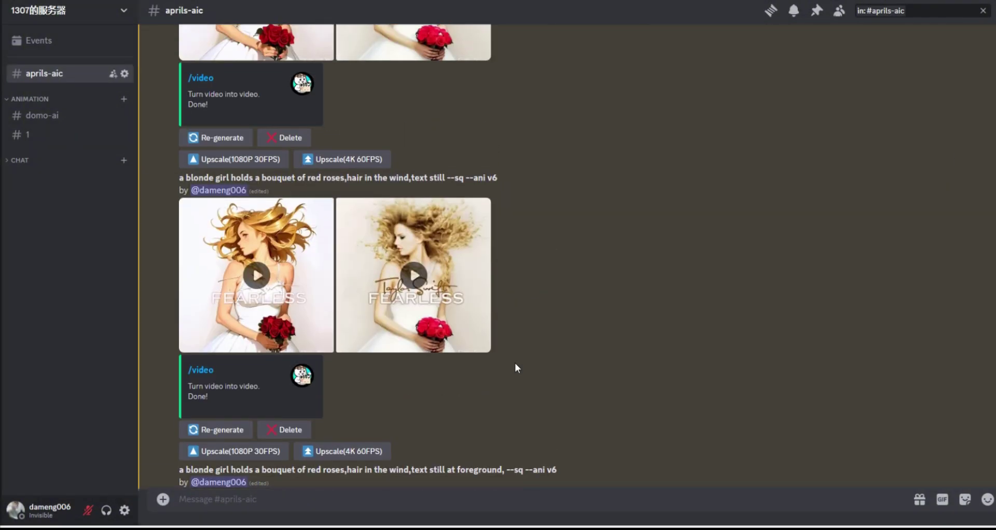
scroll(205, 194, "up", 5)
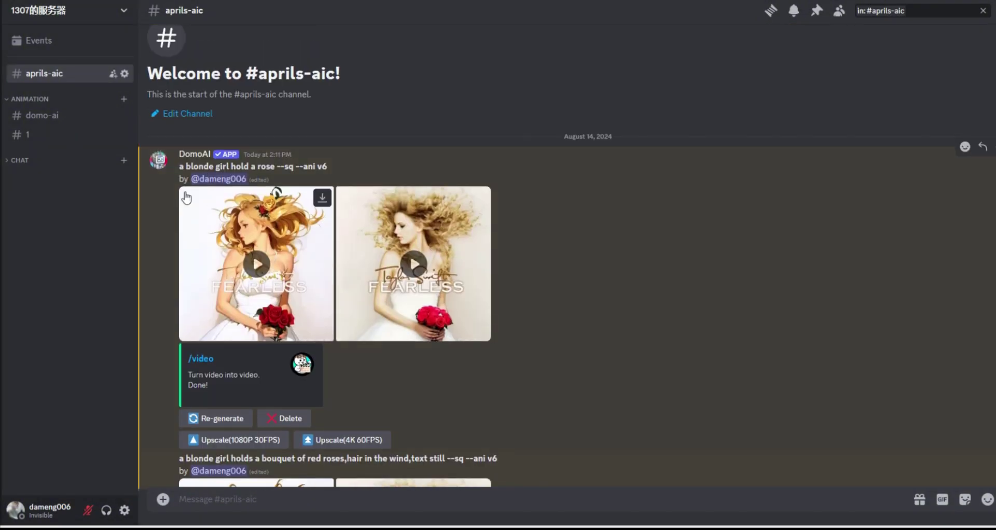
Replay the first anime rose video enlarged, then close it
left_click(254, 266)
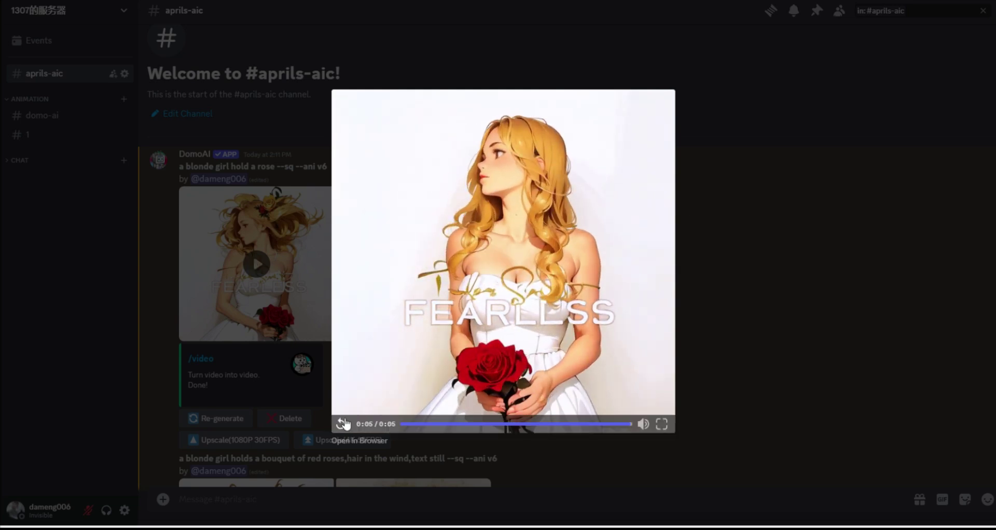
left_click(345, 424)
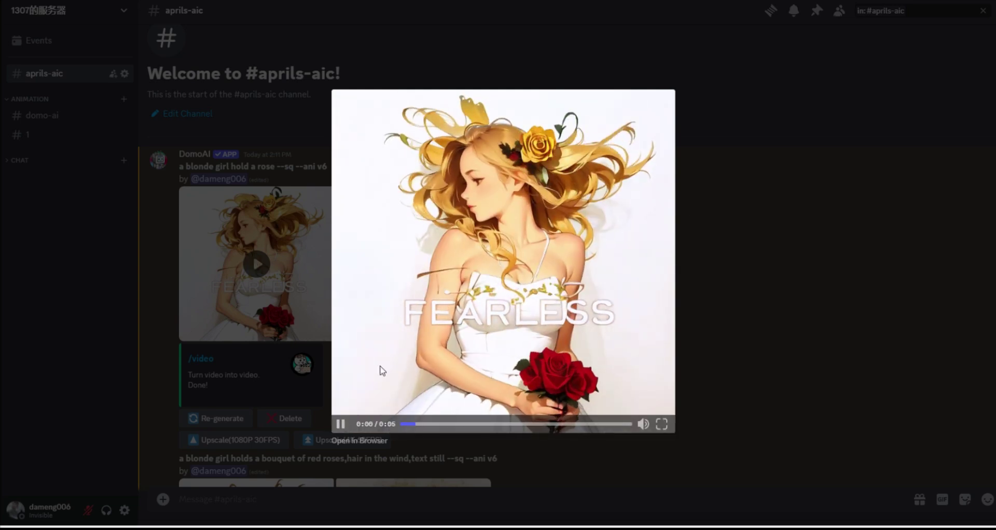
left_click(709, 283)
Play the foreground-text anime video, then open its original source video for comparison
scroll(369, 360, "down", 5)
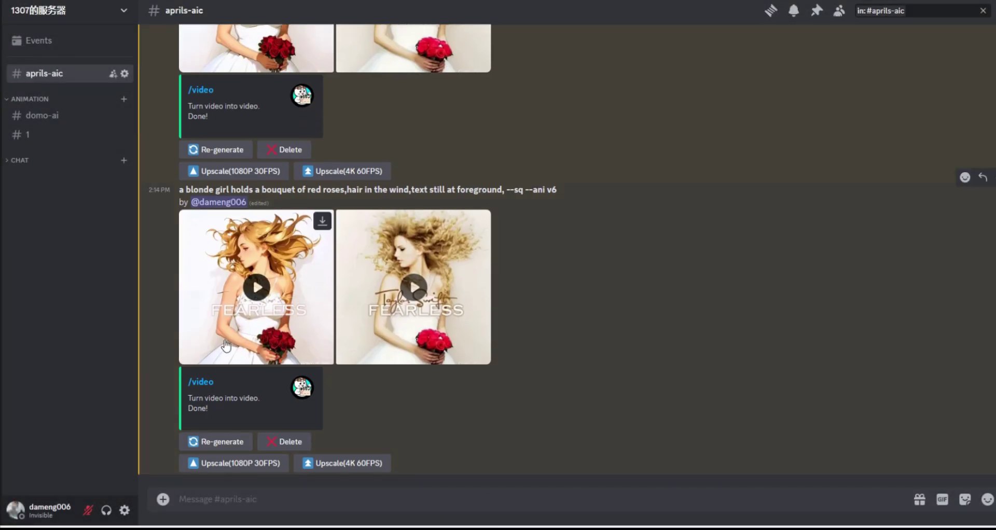
left_click(257, 286)
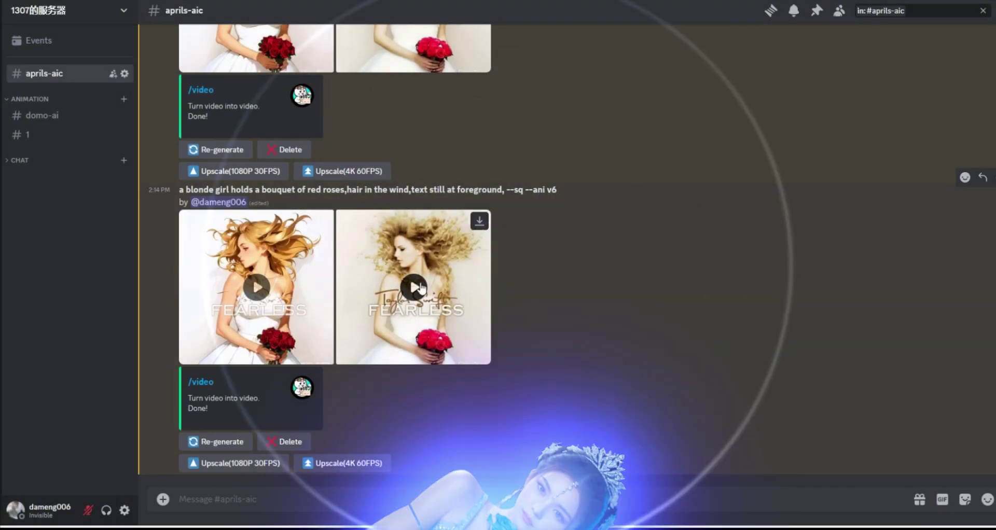
left_click(416, 282)
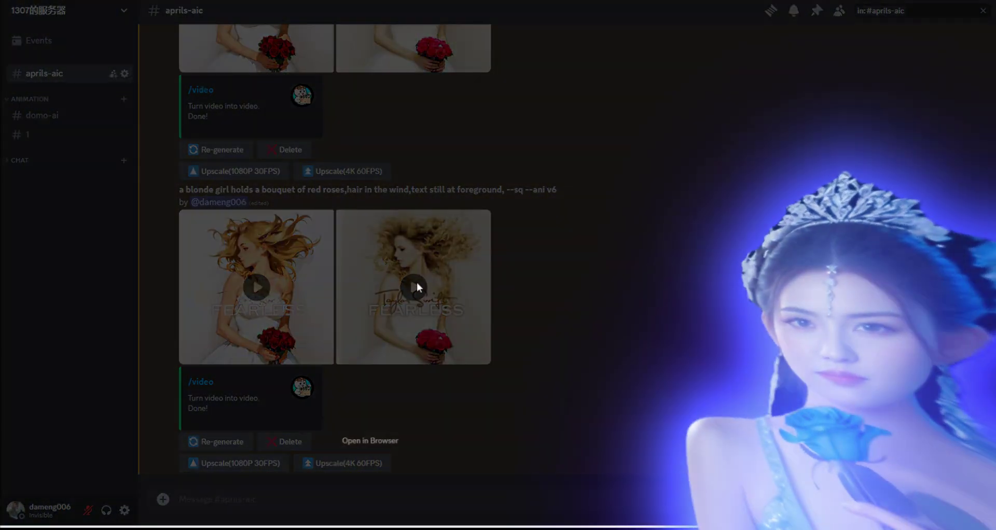